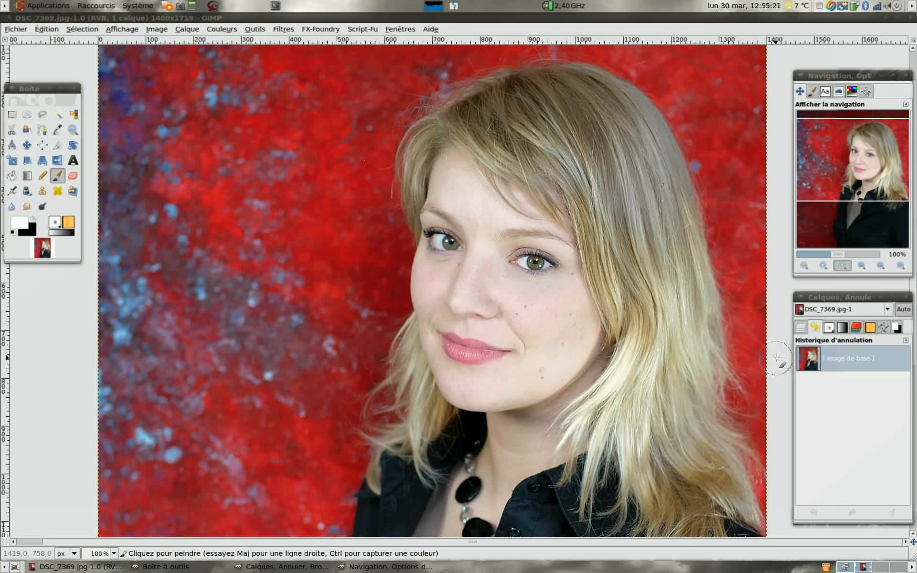
Step: Duplicate the Arrière-plan layer, duplicate the resulting copy again, and hide the topmost copy
{"action": "left_click", "coordinate": [801, 330]}
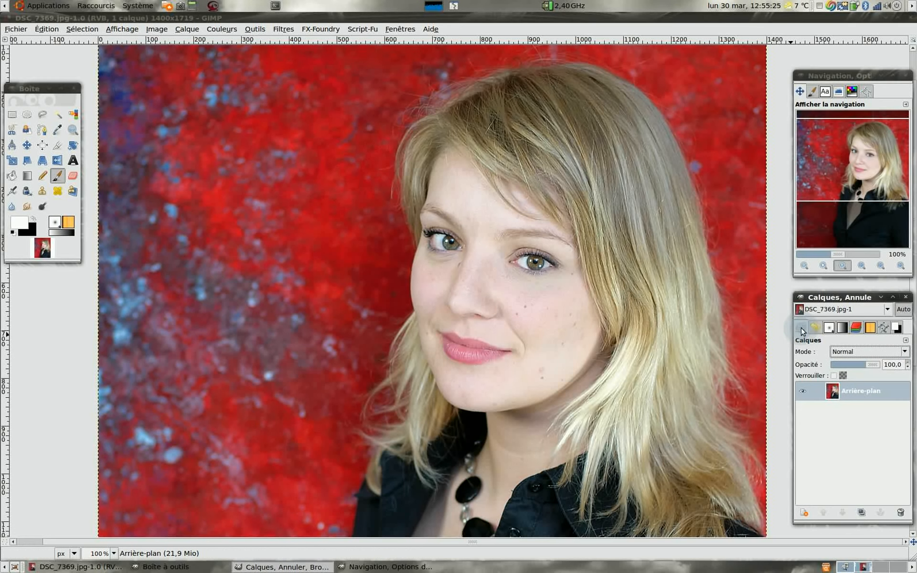
{"action": "right_click", "coordinate": [834, 392]}
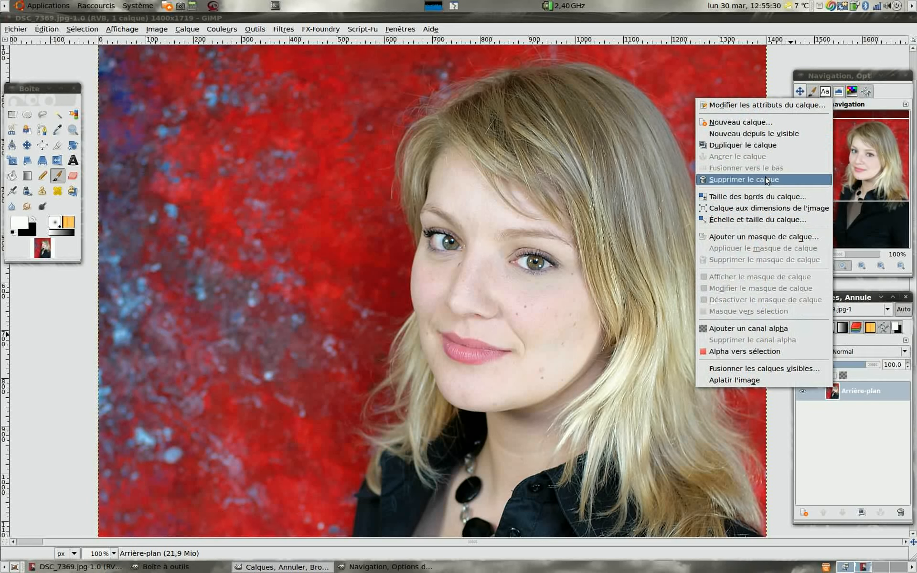
{"action": "left_click", "coordinate": [765, 146]}
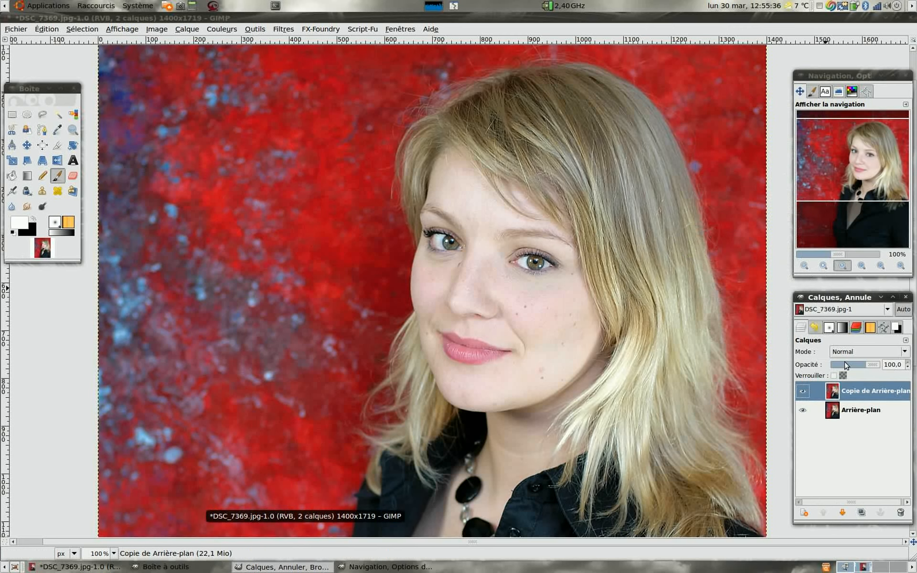
{"action": "right_click", "coordinate": [834, 391]}
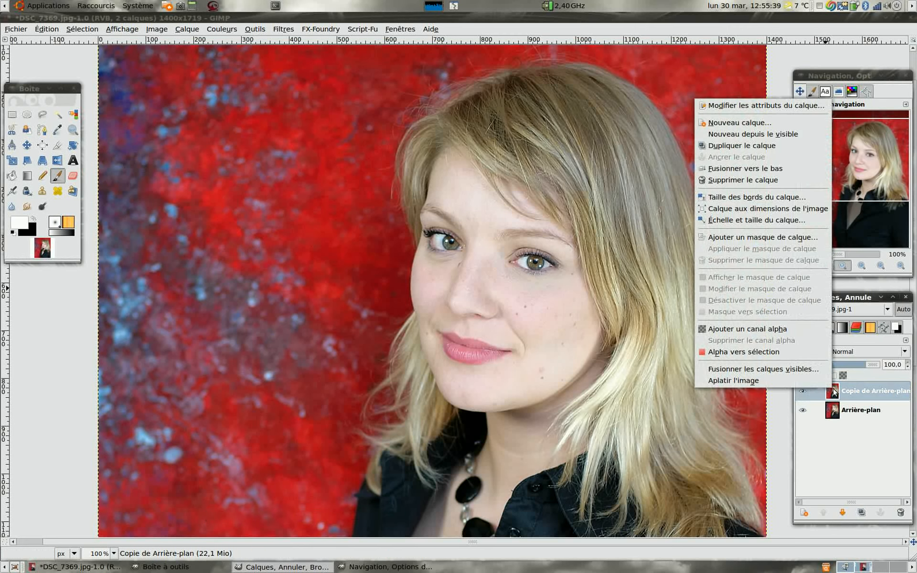
{"action": "left_click", "coordinate": [780, 144]}
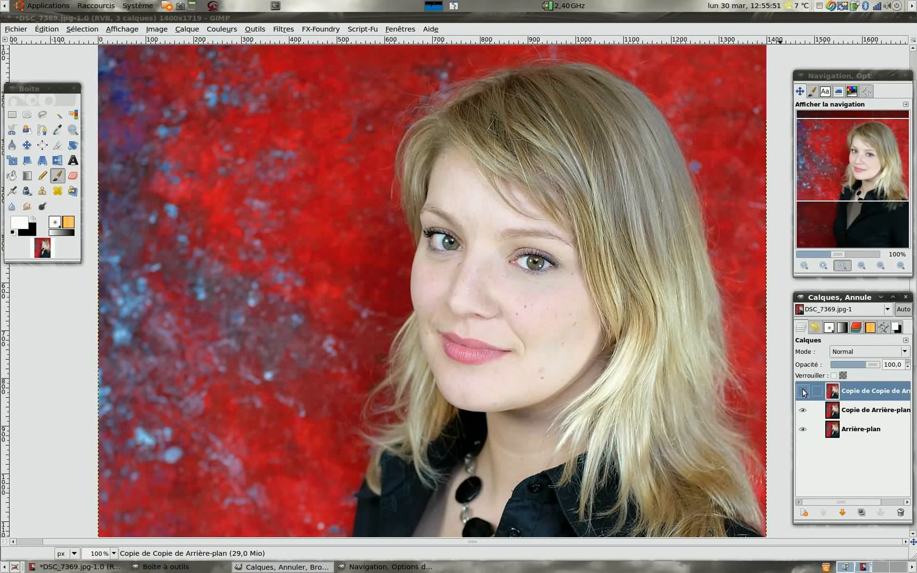
Step: Select the Copie de Arrière-plan layer and the Healing tool, with brush A's radius set to 22
{"action": "left_click", "coordinate": [834, 411]}
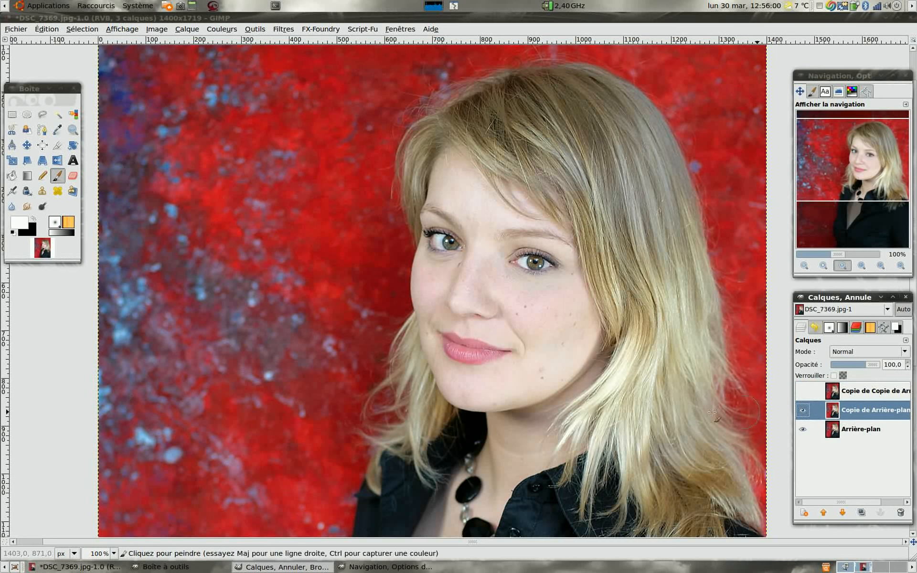
{"action": "left_click", "coordinate": [57, 192]}
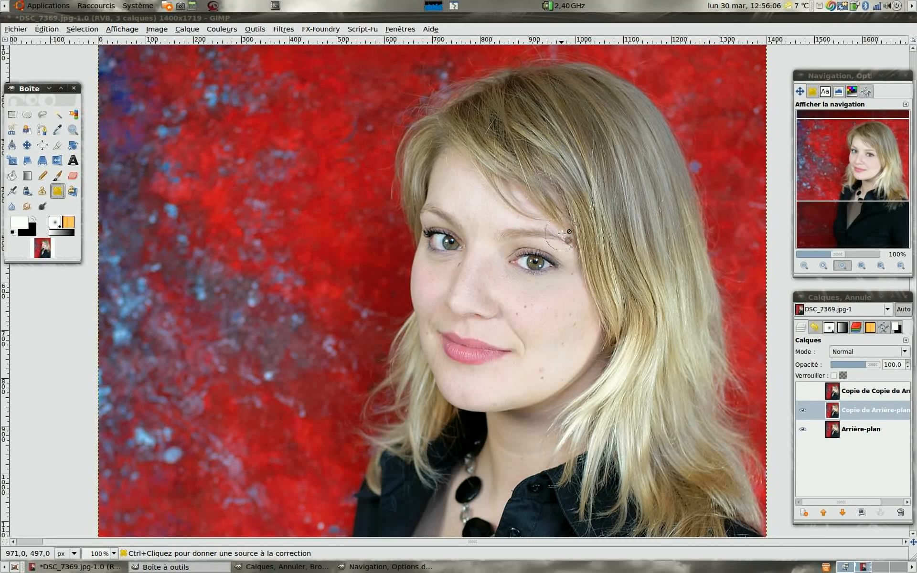
{"action": "left_click", "coordinate": [831, 330]}
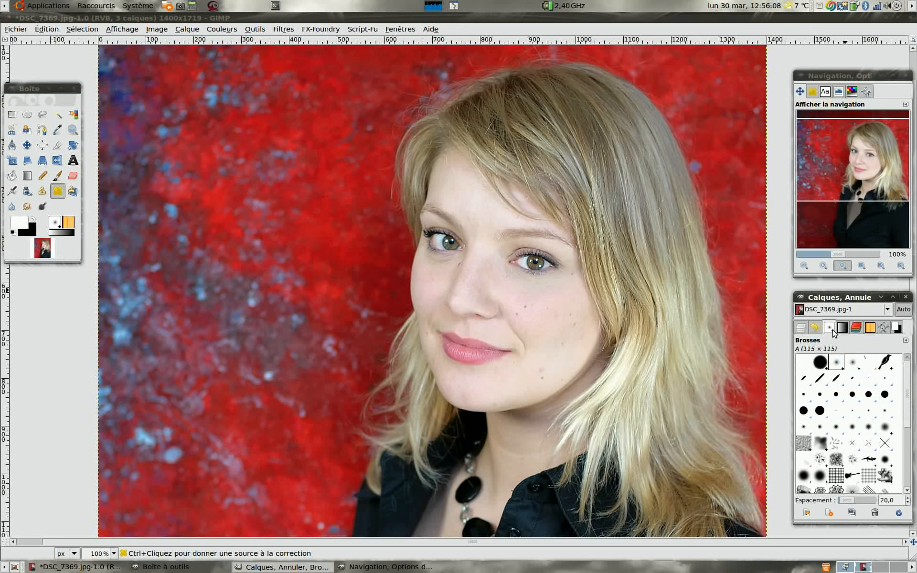
{"action": "double_click", "coordinate": [839, 362]}
{"action": "left_click_drag", "start_coordinate": [878, 384], "coordinate": [846, 387]}
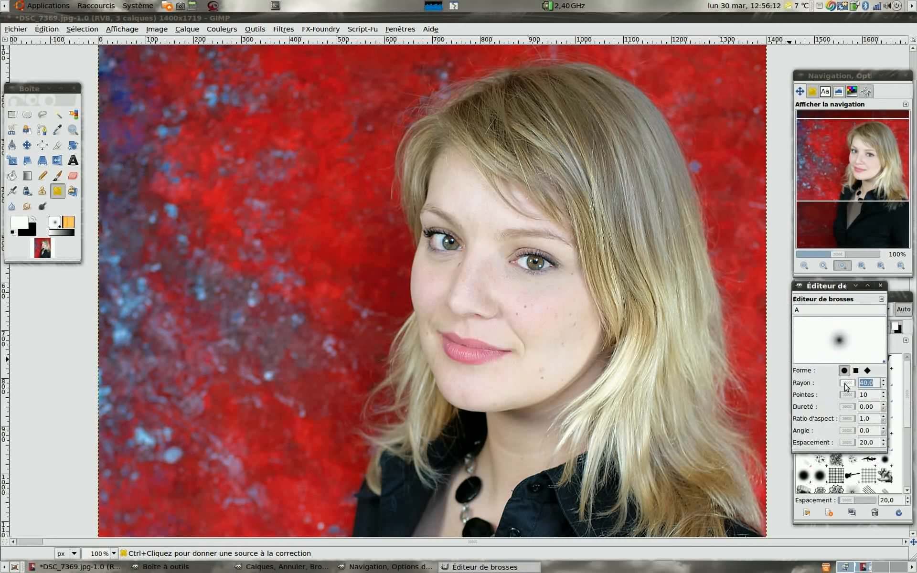
{"action": "type", "text": "22"}
{"action": "key", "text": "Return"}
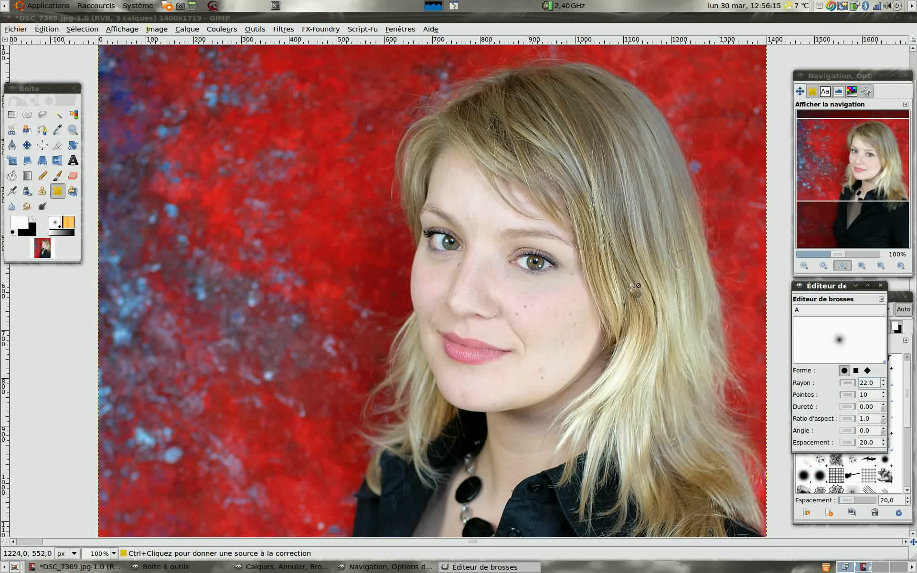
Step: Heal the dark spots on the cheek below the right-hand eye, sampling clean skin close to each one
{"action": "left_click", "coordinate": [545, 301], "text": "ctrl"}
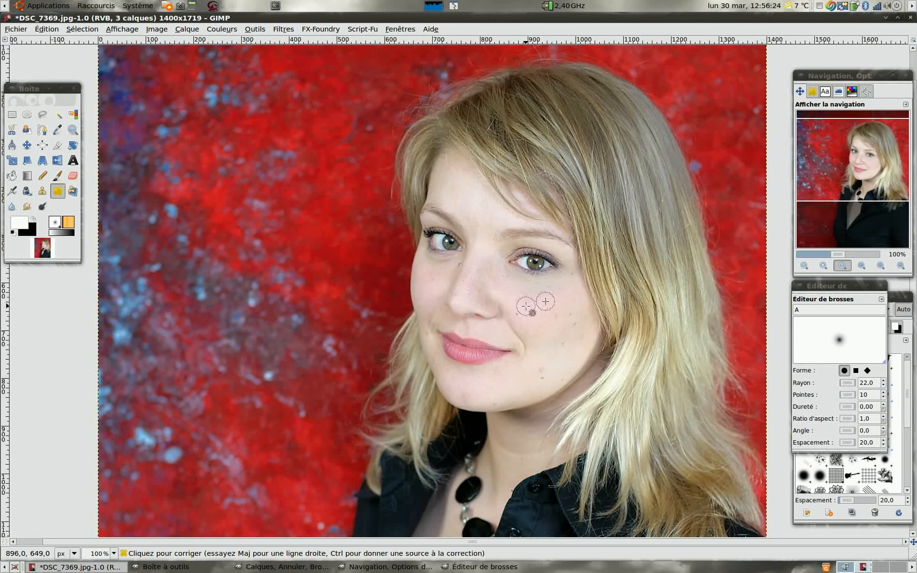
{"action": "left_click", "coordinate": [811, 91]}
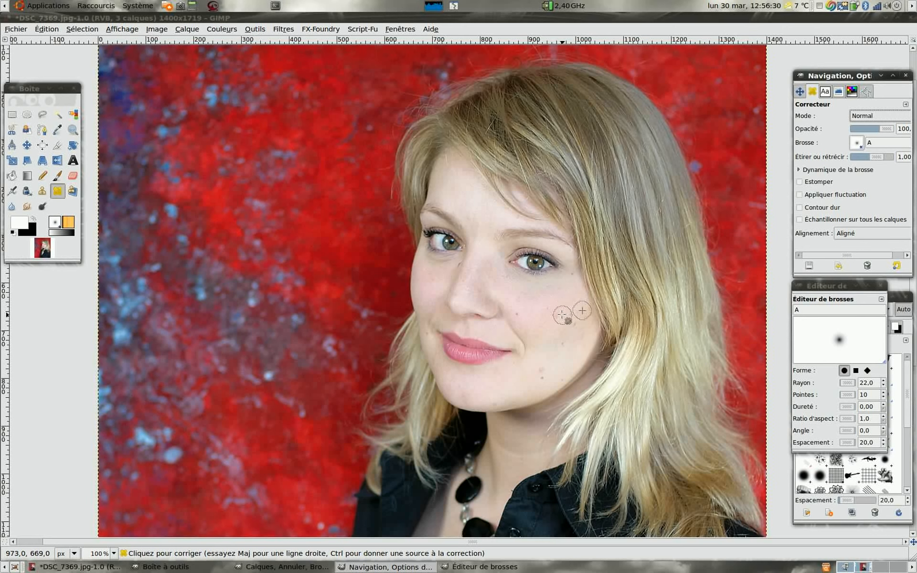
{"action": "left_click", "coordinate": [558, 311], "text": "ctrl"}
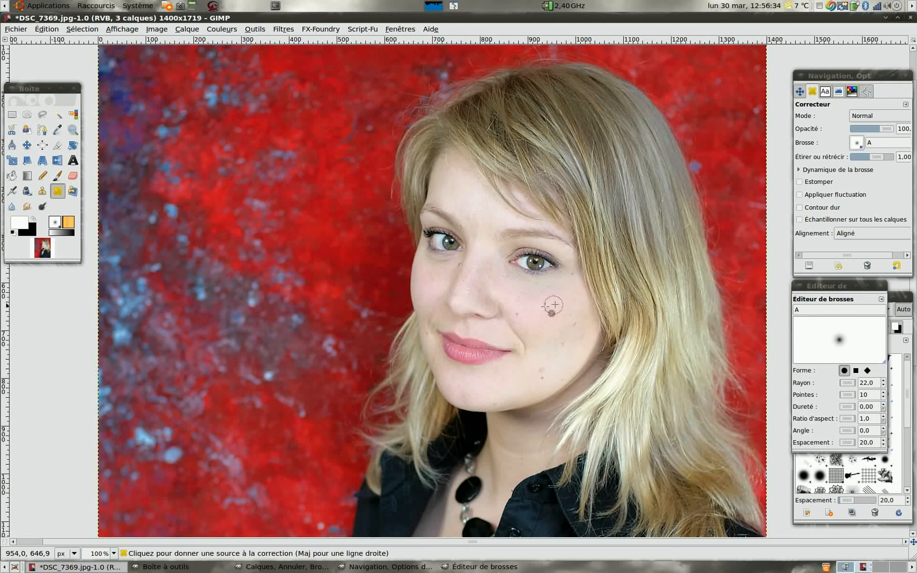
{"action": "left_click", "coordinate": [557, 311]}
{"action": "left_click", "coordinate": [521, 313]}
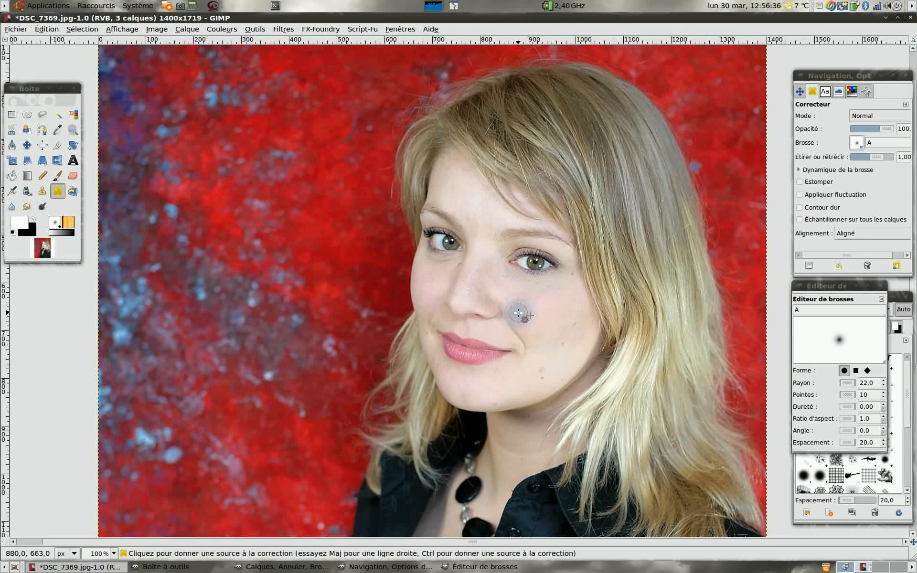
{"action": "left_click", "coordinate": [523, 310]}
{"action": "left_click", "coordinate": [571, 316], "text": "ctrl"}
{"action": "left_click", "coordinate": [575, 328]}
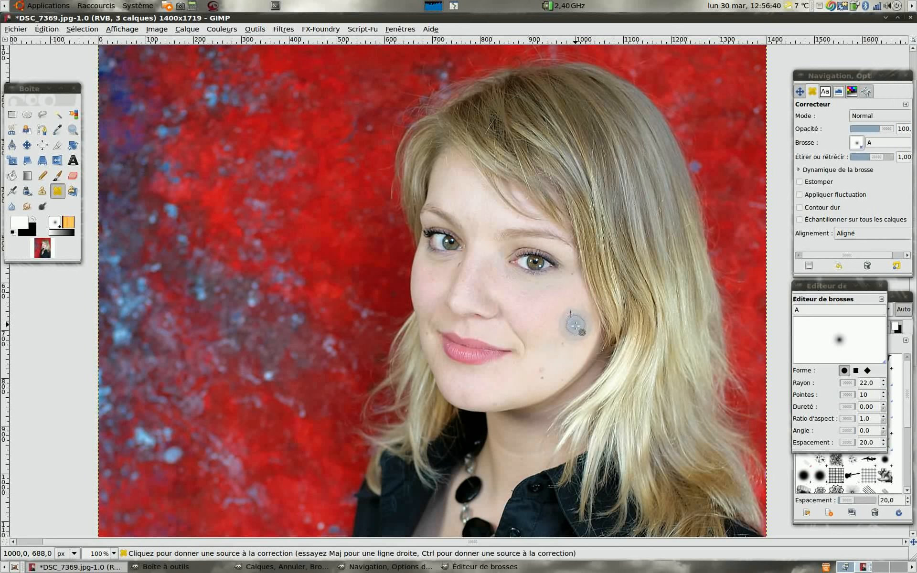
{"action": "left_click", "coordinate": [569, 328]}
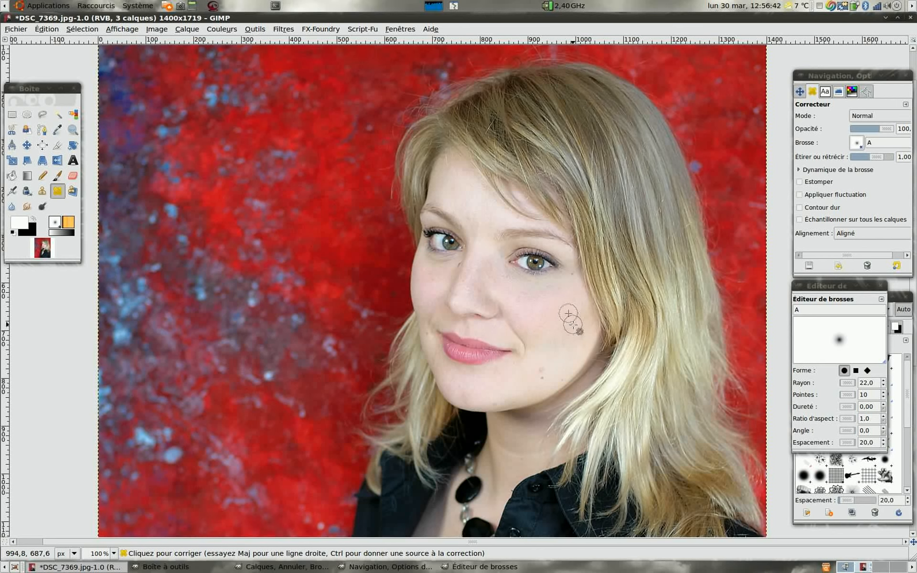
Step: Heal the blemishes on the lower cheek beside the mouth and along the chin using nearby clean skin
{"action": "left_click", "coordinate": [554, 352], "text": "ctrl"}
{"action": "left_click", "coordinate": [542, 366]}
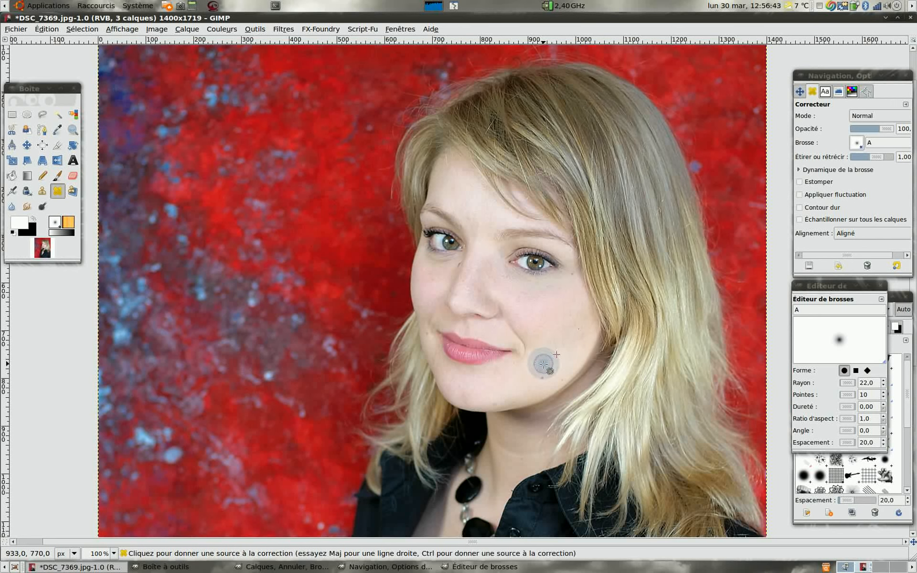
{"action": "left_click", "coordinate": [557, 357], "text": "ctrl"}
{"action": "left_click", "coordinate": [543, 376]}
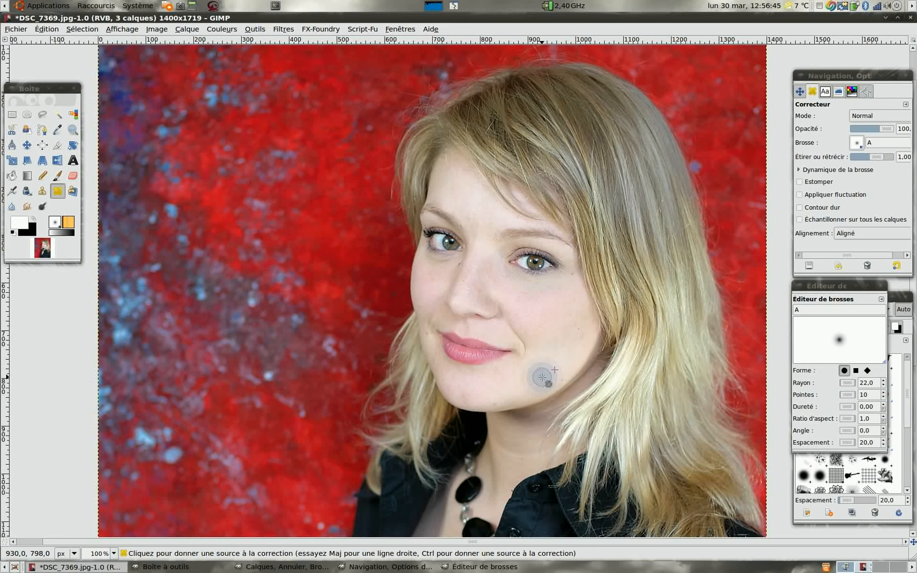
{"action": "left_click", "coordinate": [523, 392], "text": "ctrl"}
{"action": "left_click", "coordinate": [497, 399]}
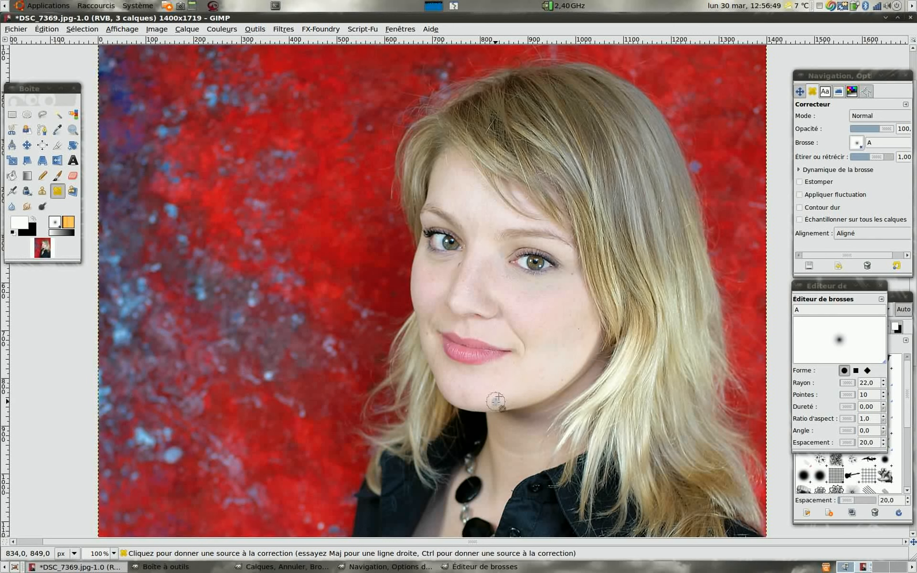
{"action": "left_click", "coordinate": [496, 400], "text": "ctrl"}
{"action": "left_click", "coordinate": [496, 384], "text": "ctrl"}
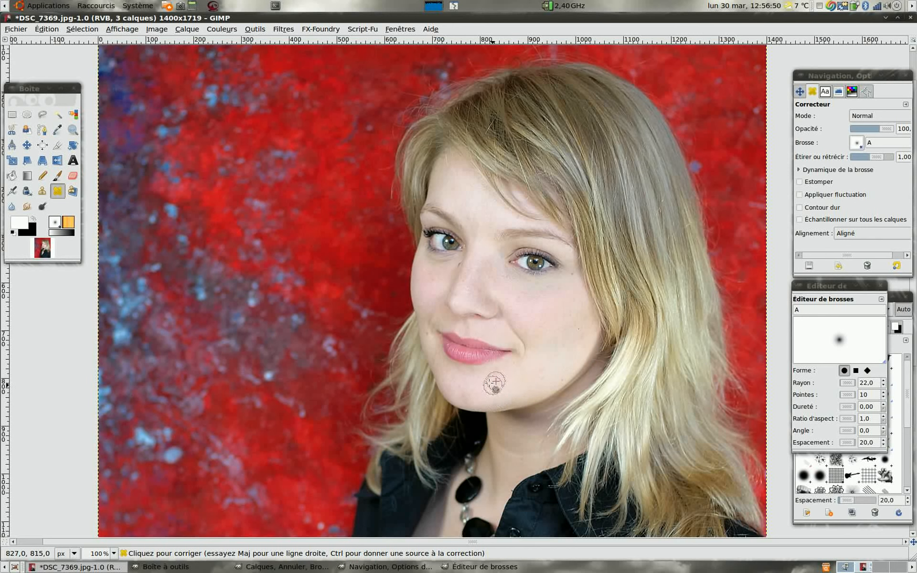
{"action": "left_click", "coordinate": [460, 385], "text": "ctrl"}
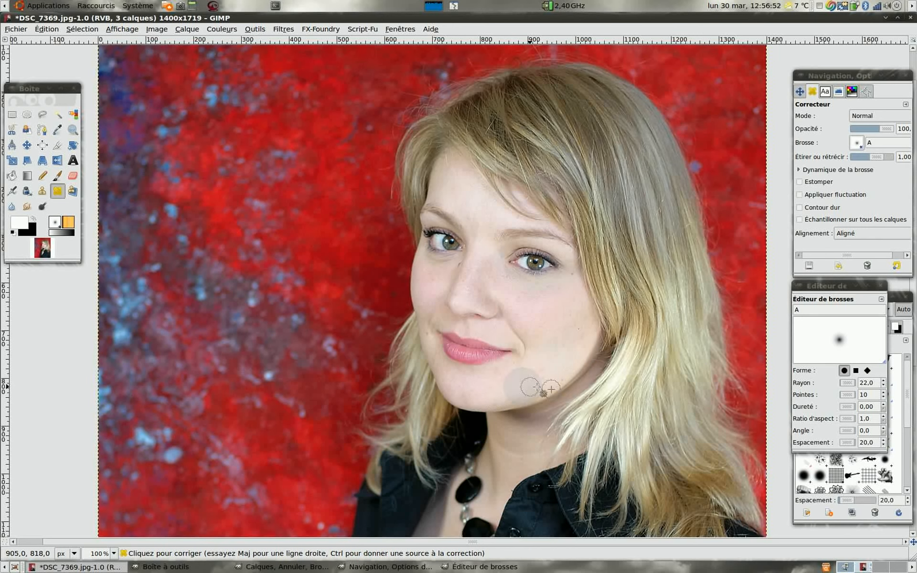
Step: Heal the remaining marks on the outer cheek and the nose, and close the brush editor
{"action": "left_click", "coordinate": [568, 321], "text": "ctrl"}
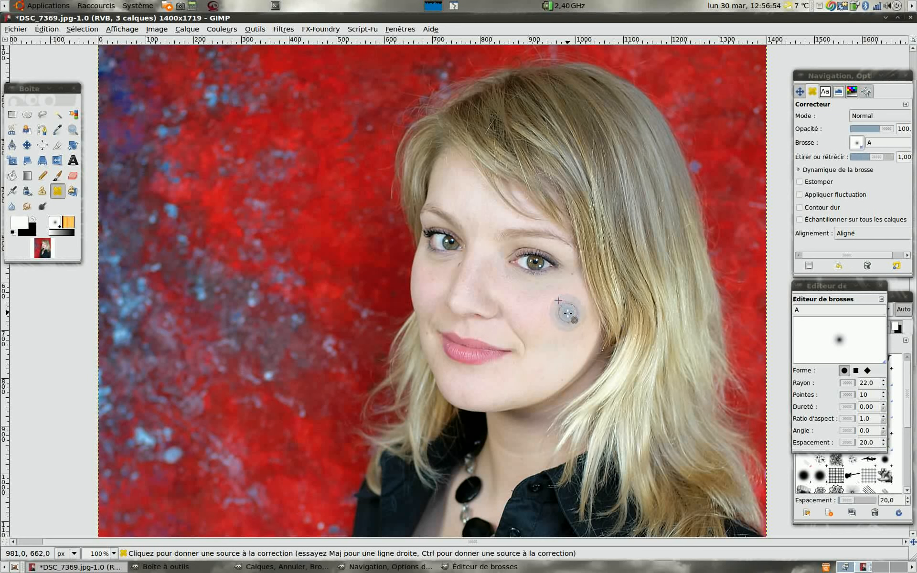
{"action": "left_click", "coordinate": [580, 334]}
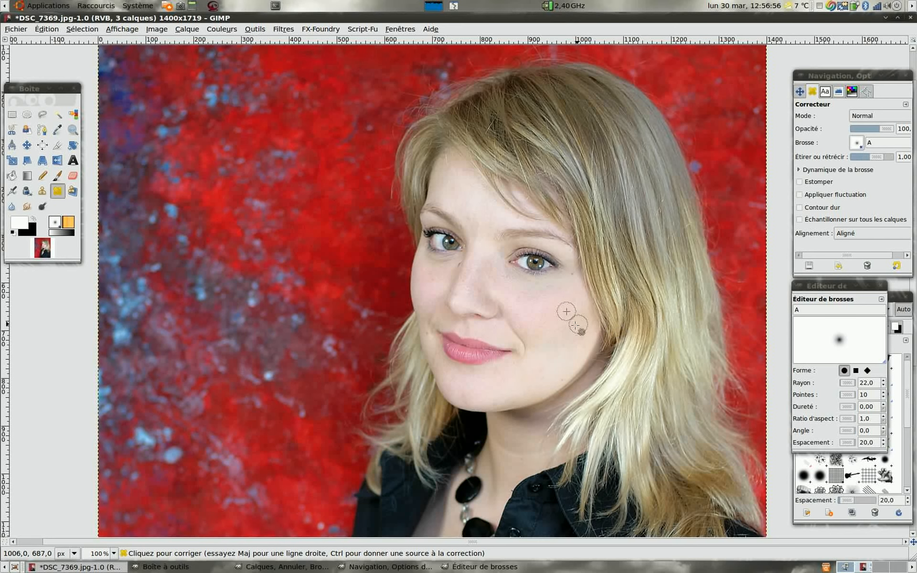
{"action": "left_click", "coordinate": [477, 283], "text": "ctrl"}
{"action": "left_click", "coordinate": [478, 296]}
{"action": "left_click", "coordinate": [880, 287]}
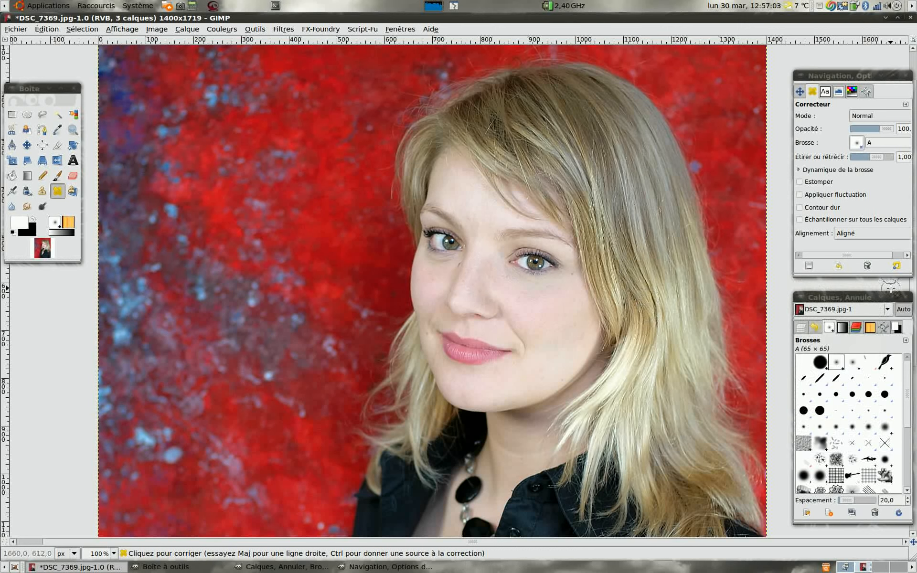
Step: Show and select the topmost layer copy and apply a Gaussian blur of 8 px horizontally and vertically with the RLE method
{"action": "left_click", "coordinate": [801, 328]}
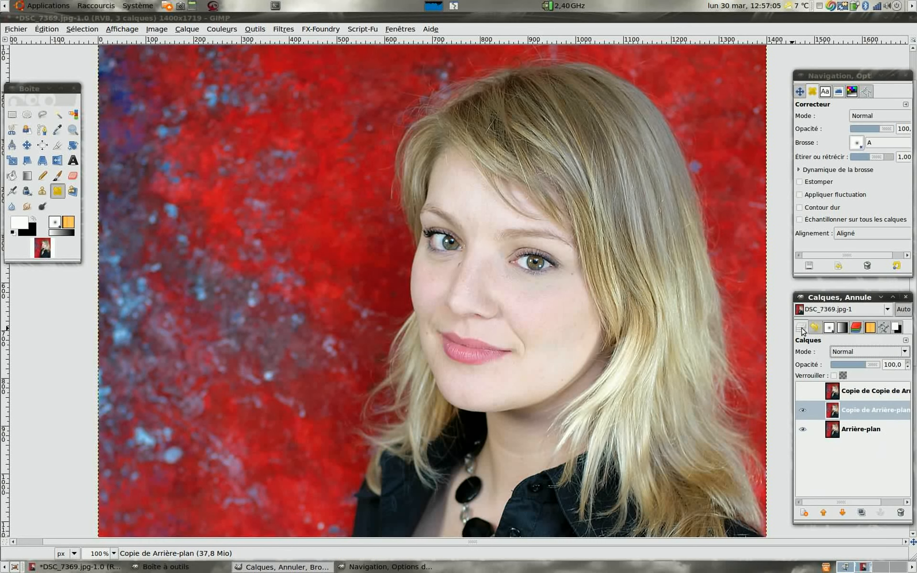
{"action": "left_click", "coordinate": [834, 391]}
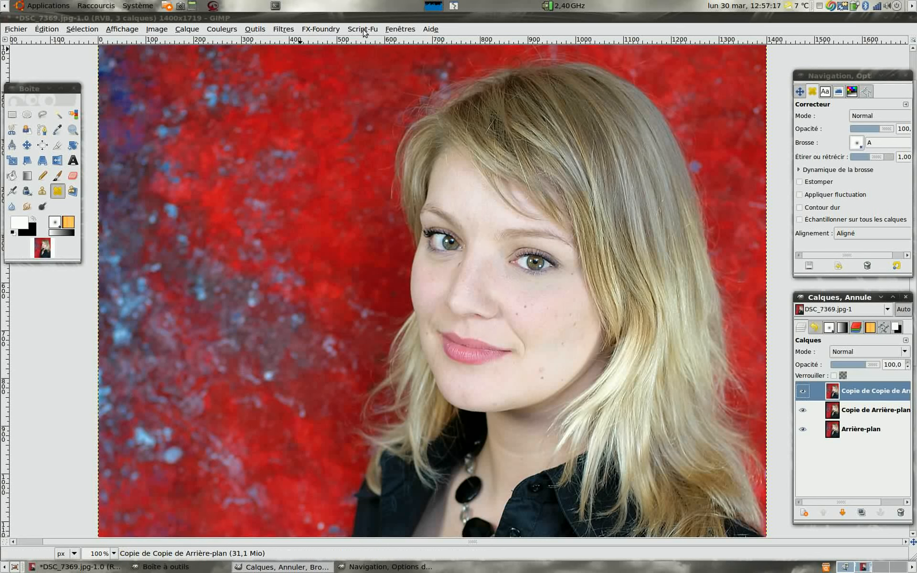
{"action": "left_click", "coordinate": [282, 30]}
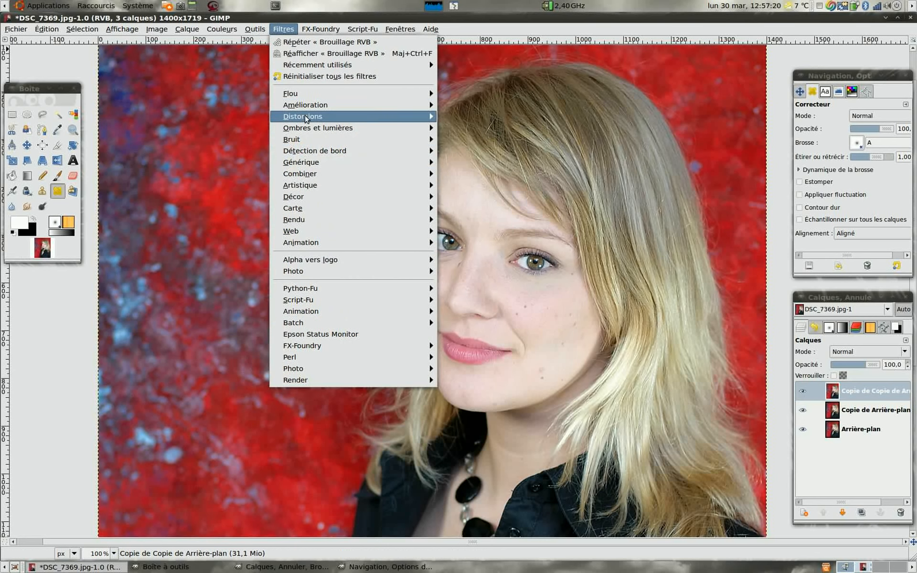
{"action": "mouse_move", "coordinate": [420, 94]}
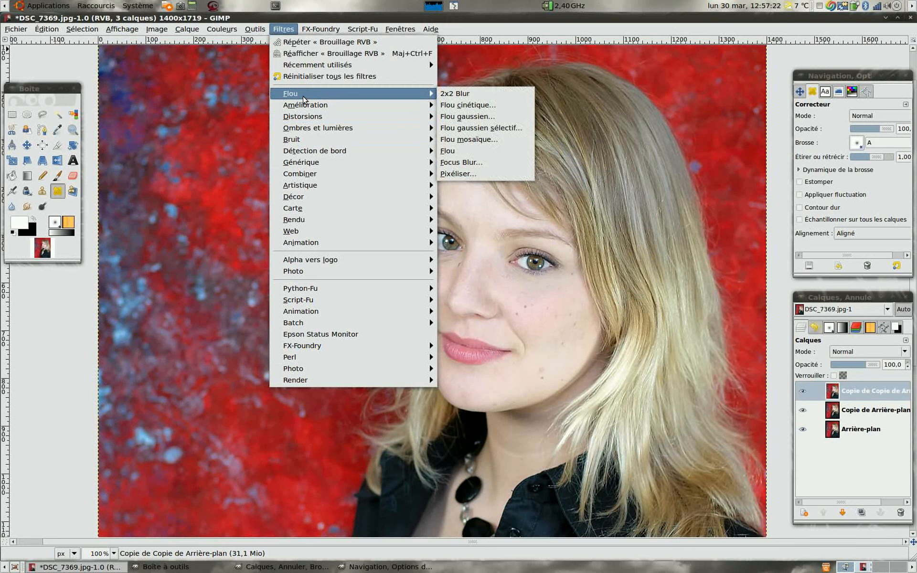
{"action": "left_click", "coordinate": [479, 117]}
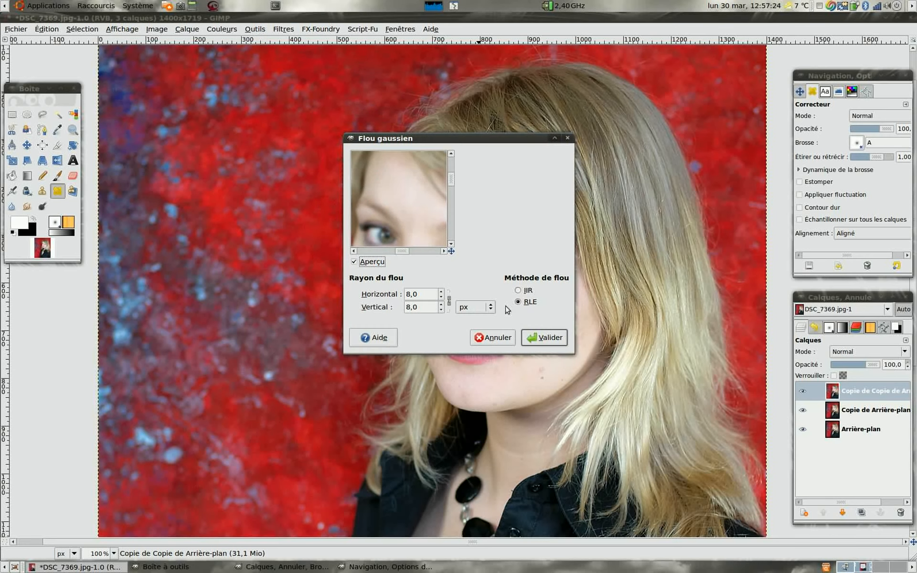
{"action": "left_click", "coordinate": [554, 337]}
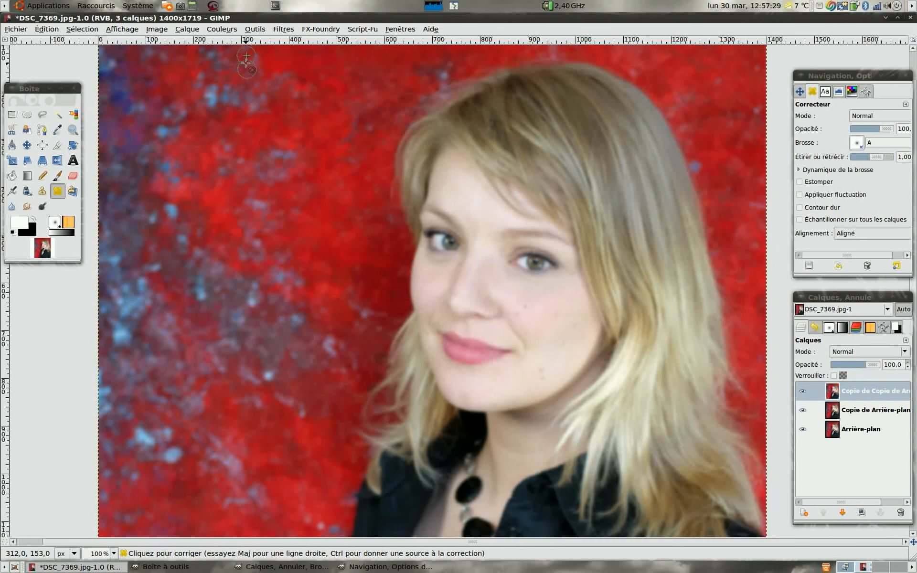
Step: Add independent RGB noise to the blurred top layer with red, green and blue at 0.04
{"action": "left_click", "coordinate": [285, 30]}
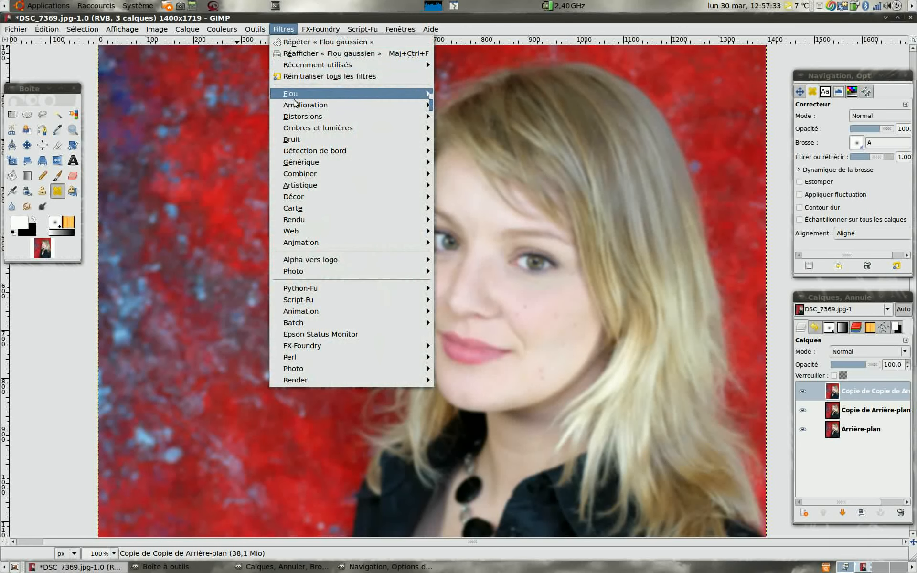
{"action": "mouse_move", "coordinate": [304, 140]}
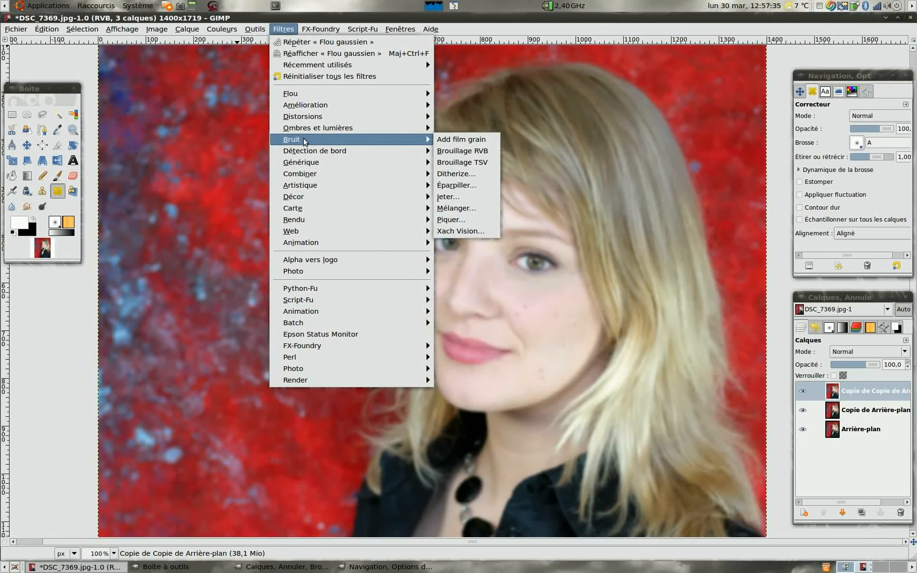
{"action": "left_click", "coordinate": [477, 150]}
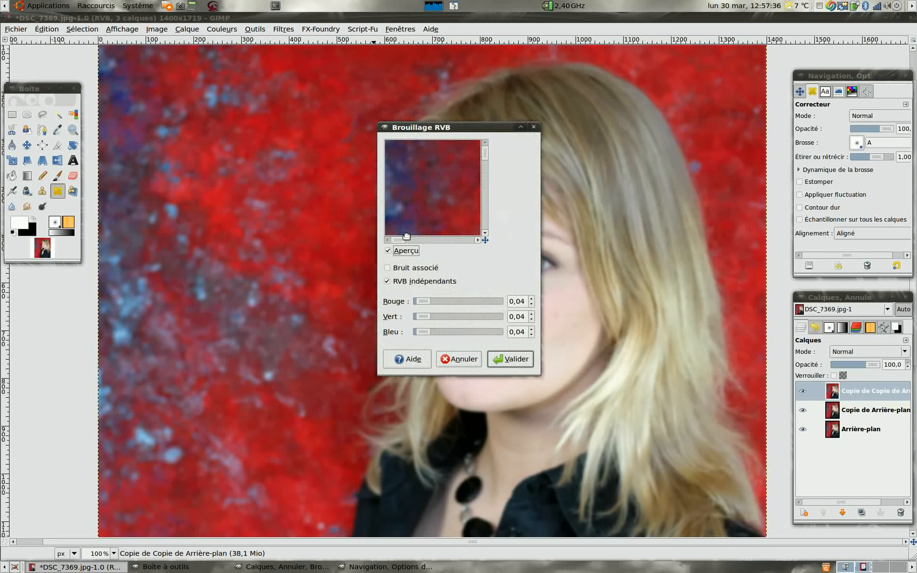
{"action": "left_click", "coordinate": [525, 360]}
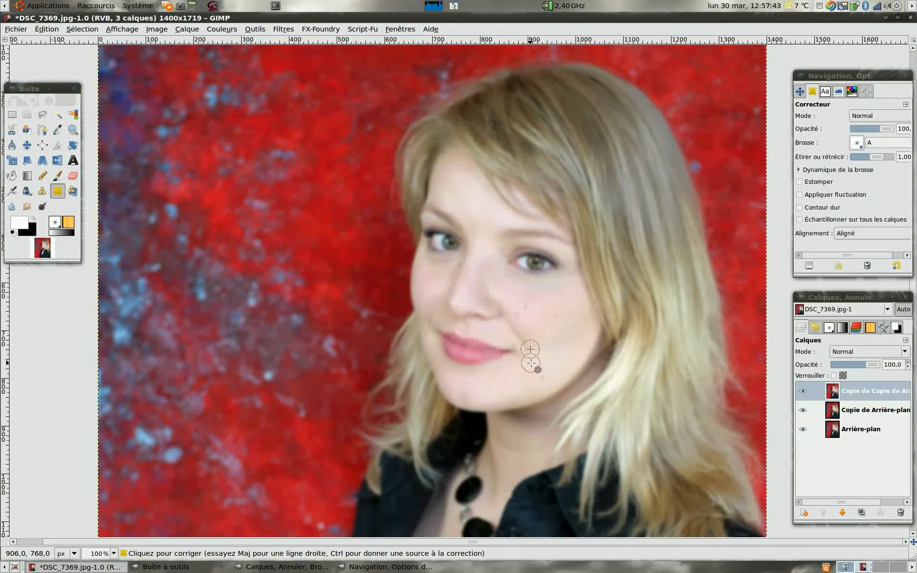
Step: Add a black, fully transparent layer mask to the blurred top layer
{"action": "right_click", "coordinate": [832, 392]}
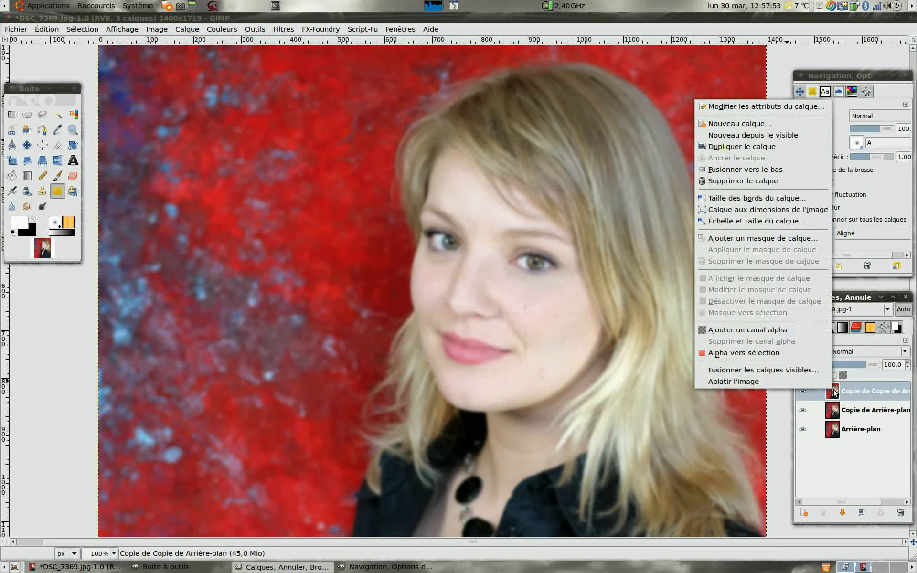
{"action": "left_click", "coordinate": [795, 239]}
{"action": "left_click", "coordinate": [533, 361]}
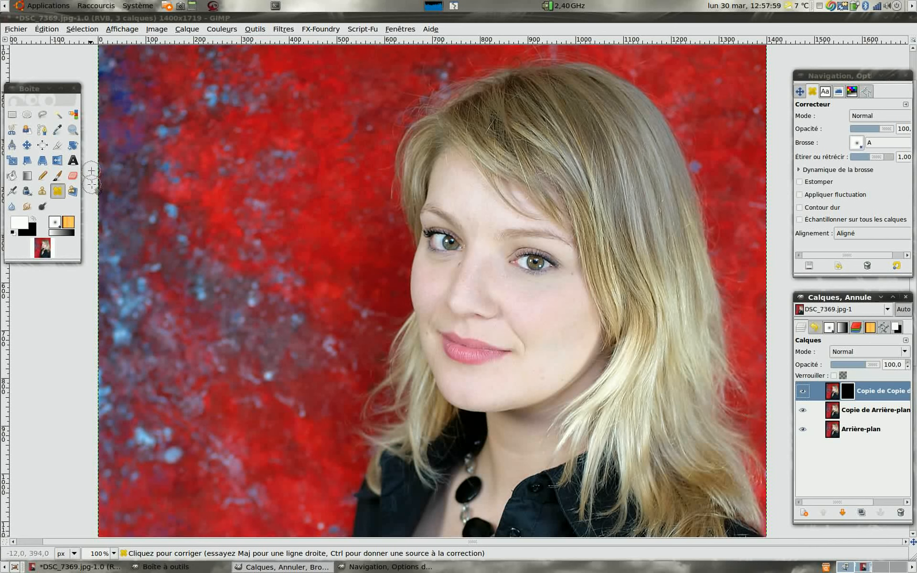
Step: Switch to the Paintbrush and set the radius of the soft brush A to 45, closing the brush editor
{"action": "left_click", "coordinate": [57, 176]}
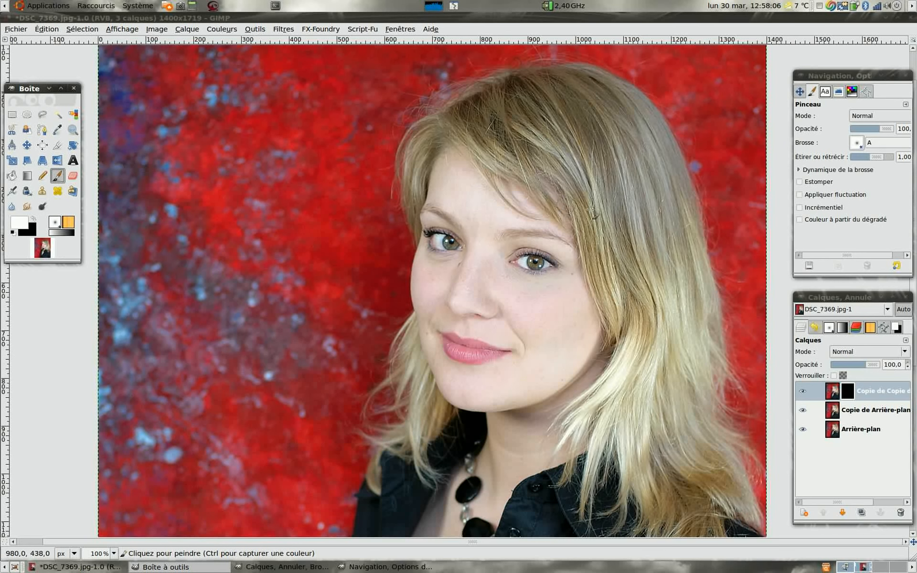
{"action": "right_click", "coordinate": [828, 329]}
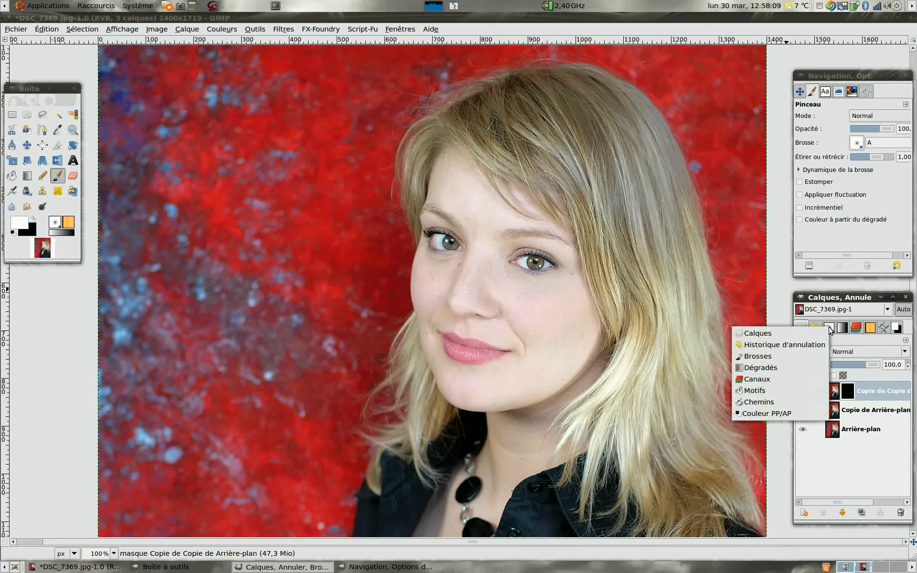
{"action": "left_click", "coordinate": [829, 330]}
{"action": "left_click", "coordinate": [835, 331]}
{"action": "double_click", "coordinate": [836, 363]}
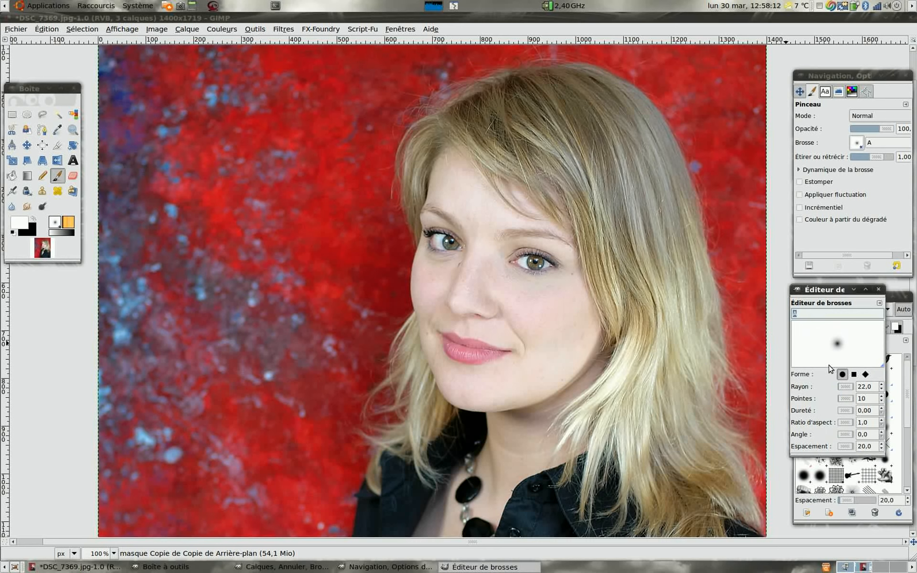
{"action": "triple_click", "coordinate": [866, 384]}
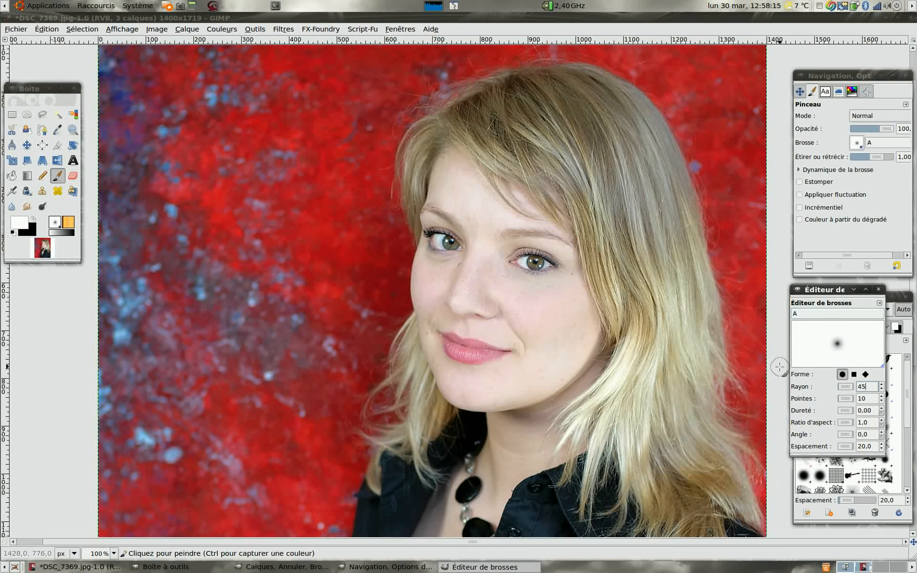
{"action": "key", "text": "Return"}
{"action": "left_click", "coordinate": [877, 289]}
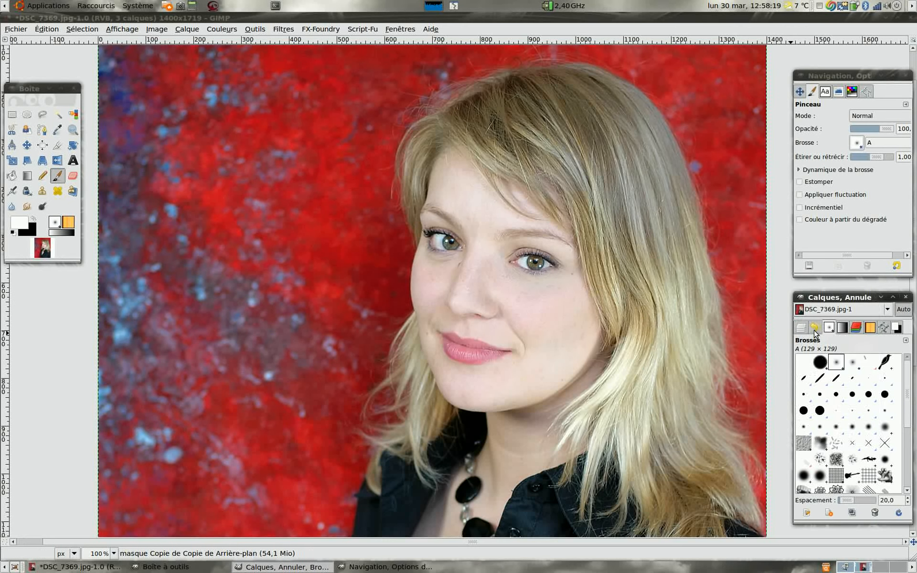
Step: Select the top layer's mask and paint white over the facial skin to reveal the blurred copy there
{"action": "left_click", "coordinate": [801, 328]}
{"action": "left_click", "coordinate": [848, 392]}
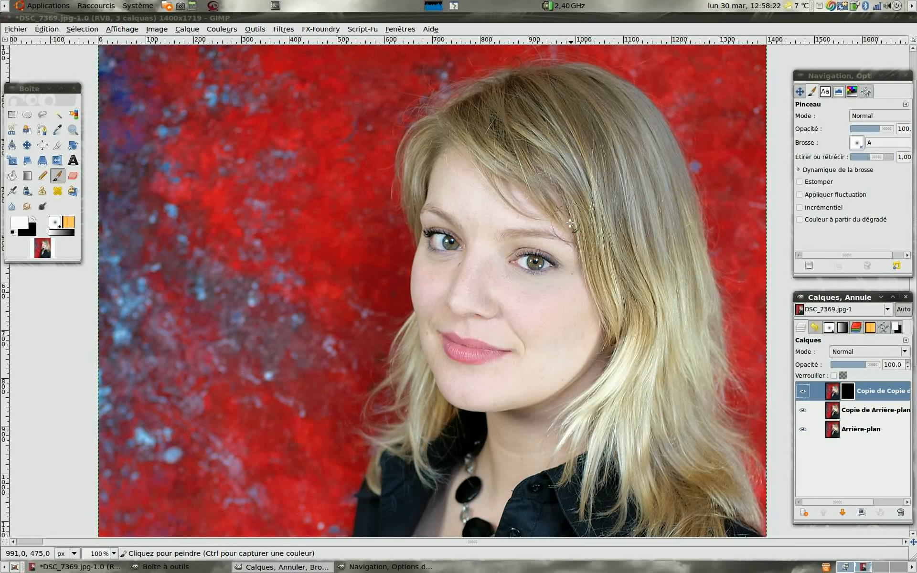
{"action": "mouse_move", "coordinate": [455, 180]}
{"action": "left_mouse_down"}
{"action": "mouse_move", "coordinate": [492, 215]}
{"action": "mouse_move", "coordinate": [459, 175]}
{"action": "mouse_move", "coordinate": [491, 213]}
{"action": "mouse_move", "coordinate": [456, 202]}
{"action": "mouse_move", "coordinate": [444, 184]}
{"action": "mouse_move", "coordinate": [474, 221]}
{"action": "mouse_move", "coordinate": [460, 296]}
{"action": "mouse_move", "coordinate": [465, 282]}
{"action": "mouse_move", "coordinate": [441, 301]}
{"action": "mouse_move", "coordinate": [491, 310]}
{"action": "mouse_move", "coordinate": [488, 277]}
{"action": "mouse_move", "coordinate": [547, 297]}
{"action": "mouse_move", "coordinate": [498, 271]}
{"action": "mouse_move", "coordinate": [549, 289]}
{"action": "left_mouse_up"}
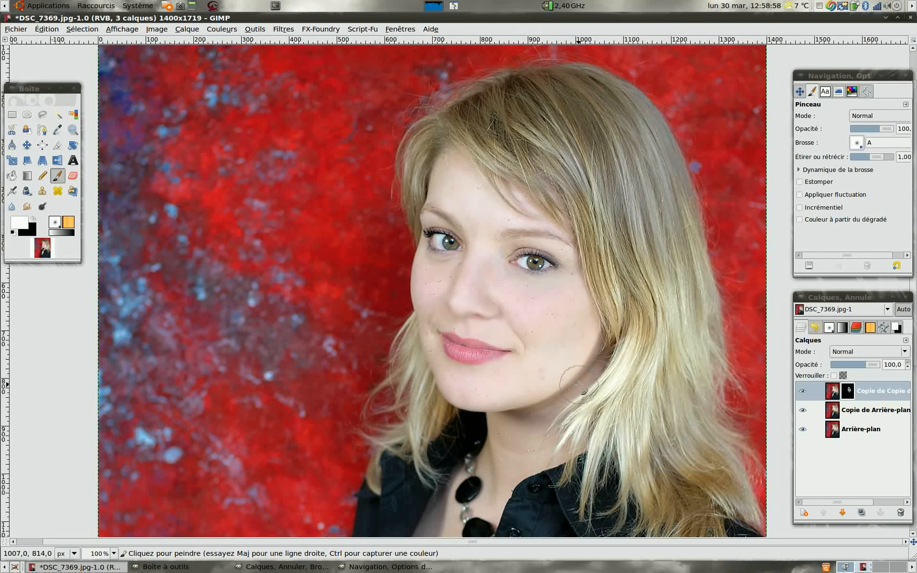
Step: Lower the masked top layer's opacity to 61.6, compare the image with and without it, and merge it down onto the healed copy
{"action": "mouse_move", "coordinate": [879, 364]}
{"action": "left_mouse_down"}
{"action": "mouse_move", "coordinate": [839, 367]}
{"action": "mouse_move", "coordinate": [871, 367]}
{"action": "mouse_move", "coordinate": [861, 377]}
{"action": "mouse_move", "coordinate": [861, 367]}
{"action": "left_mouse_up"}
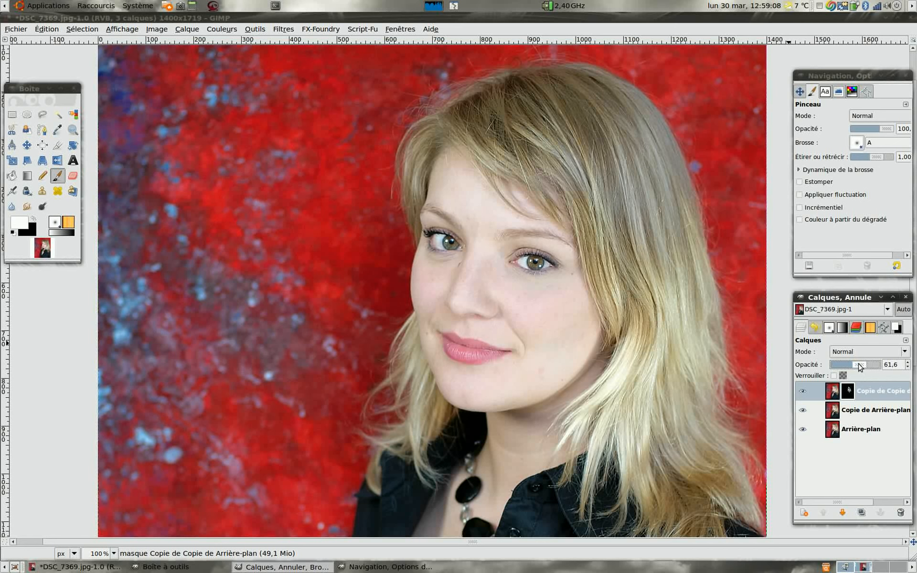
{"action": "left_click", "coordinate": [803, 391]}
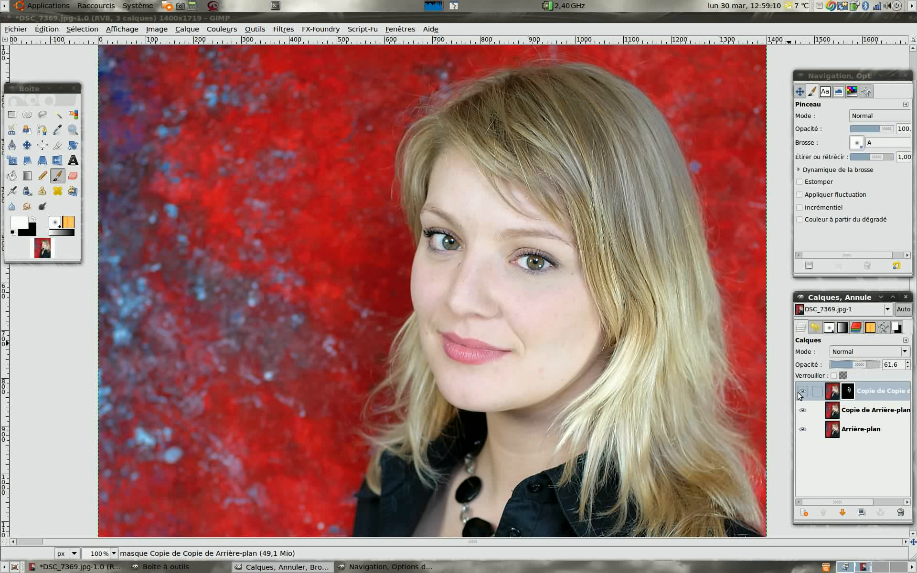
{"action": "right_click", "coordinate": [833, 393]}
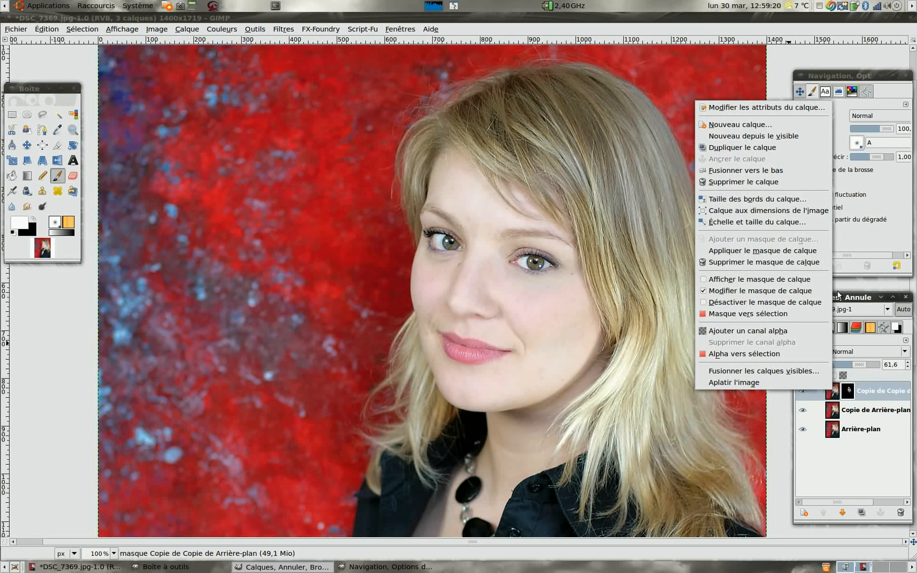
{"action": "left_click", "coordinate": [801, 181]}
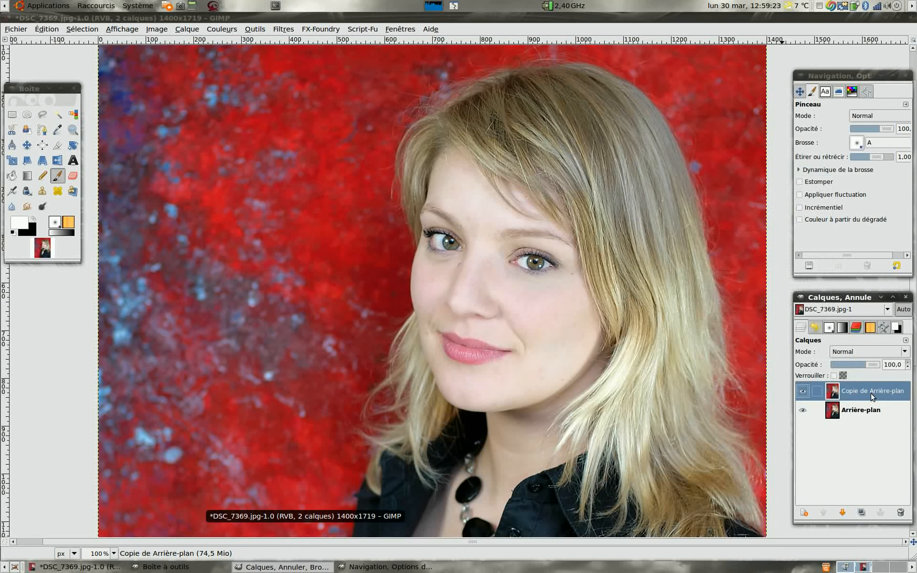